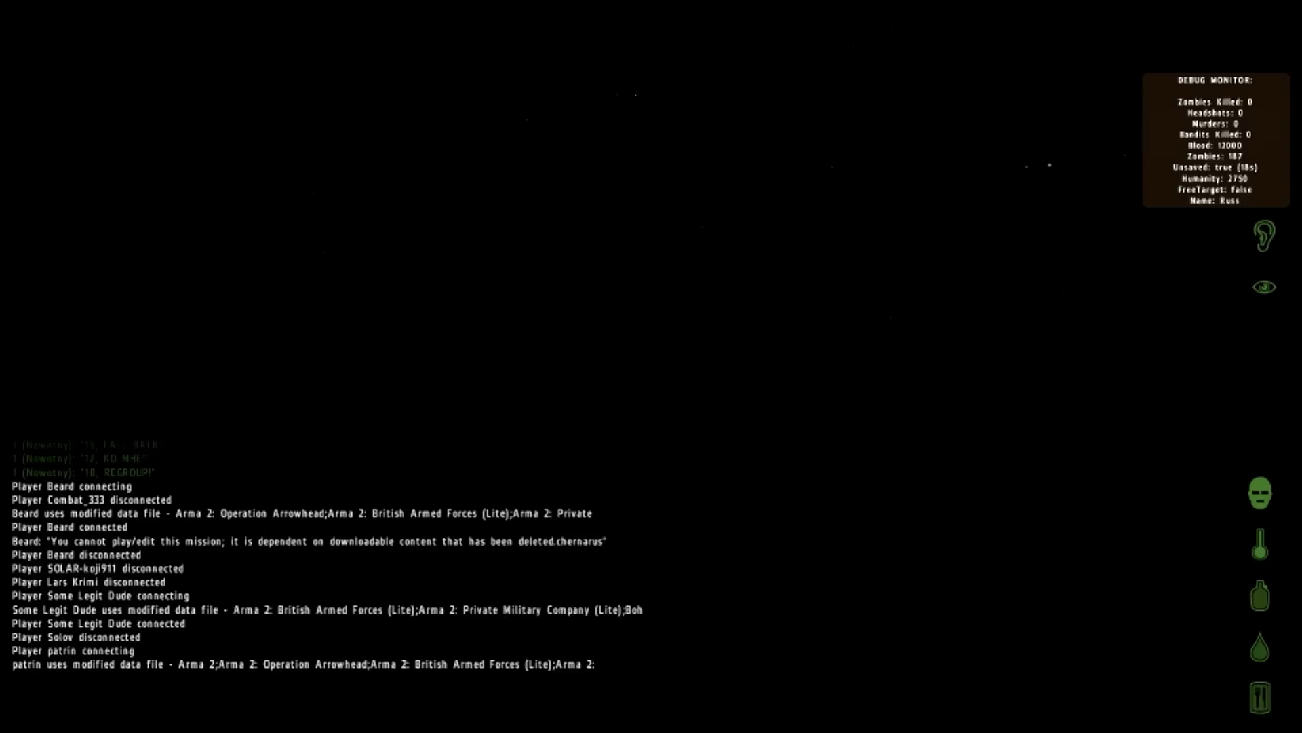
Abort the current mission from the pause menu, confirm, and disconnect at the debriefing screen.
{"action": "key", "text": "Escape"}
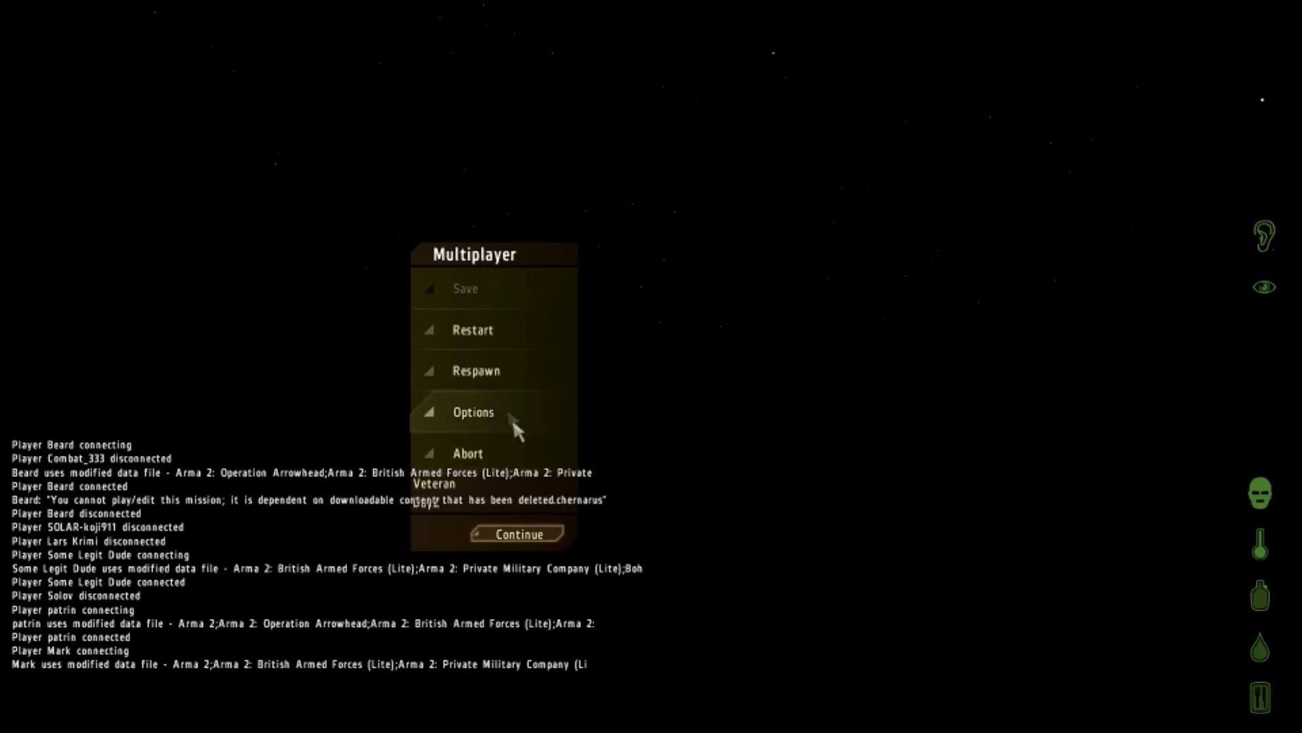
{"action": "key", "text": "Escape"}
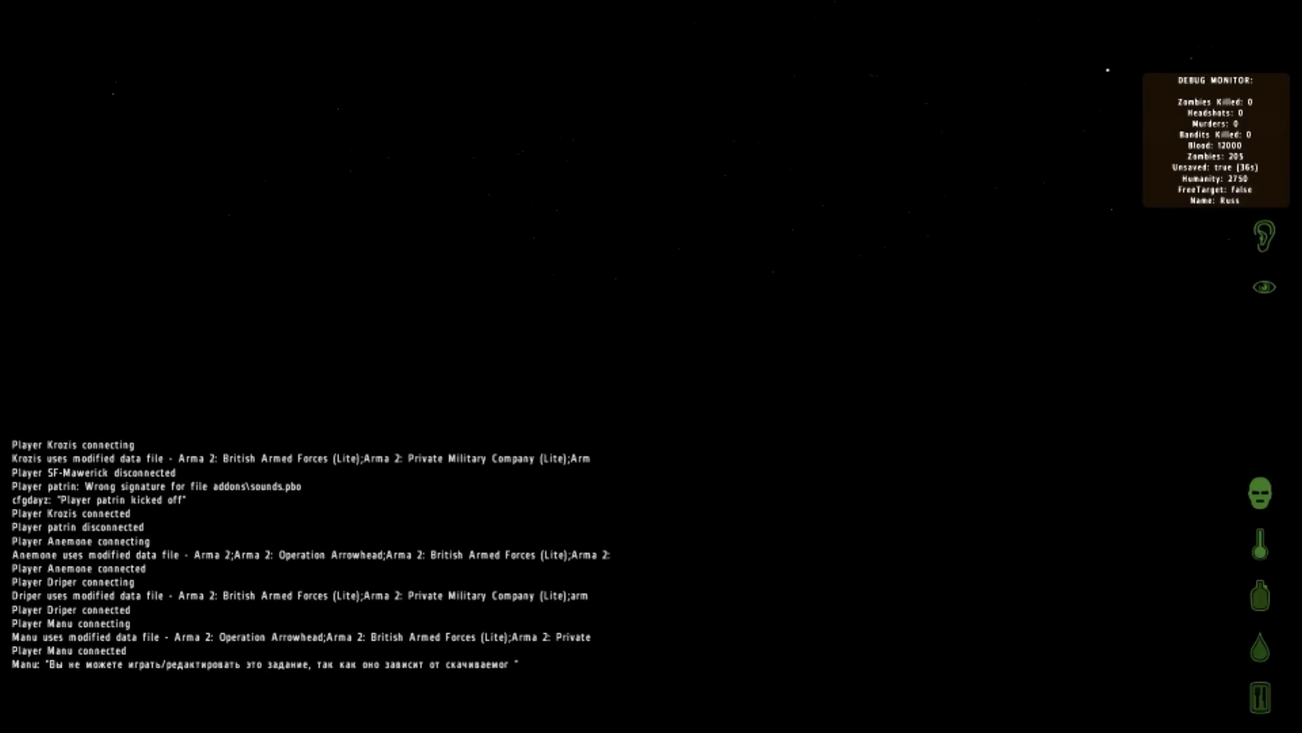
{"action": "key", "text": "Escape"}
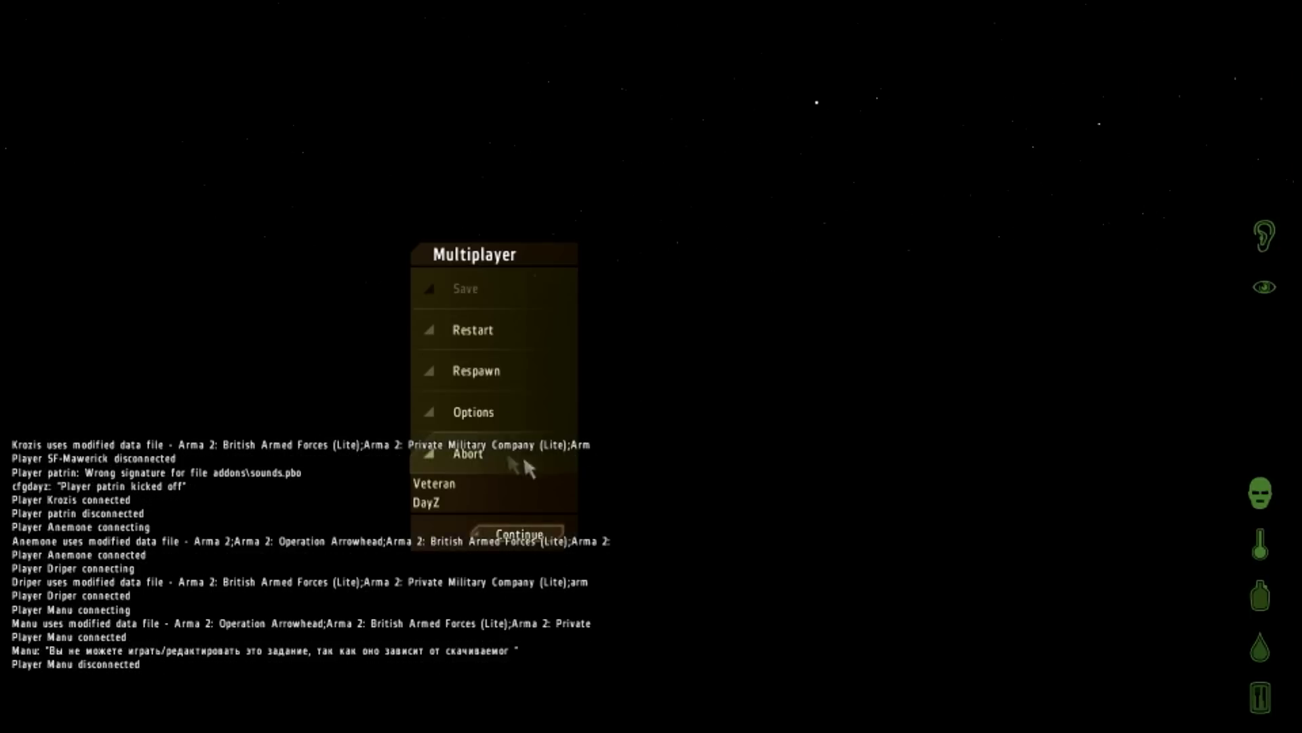
{"action": "left_click", "coordinate": [471, 453]}
{"action": "left_click", "coordinate": [663, 357]}
{"action": "left_click", "coordinate": [855, 522]}
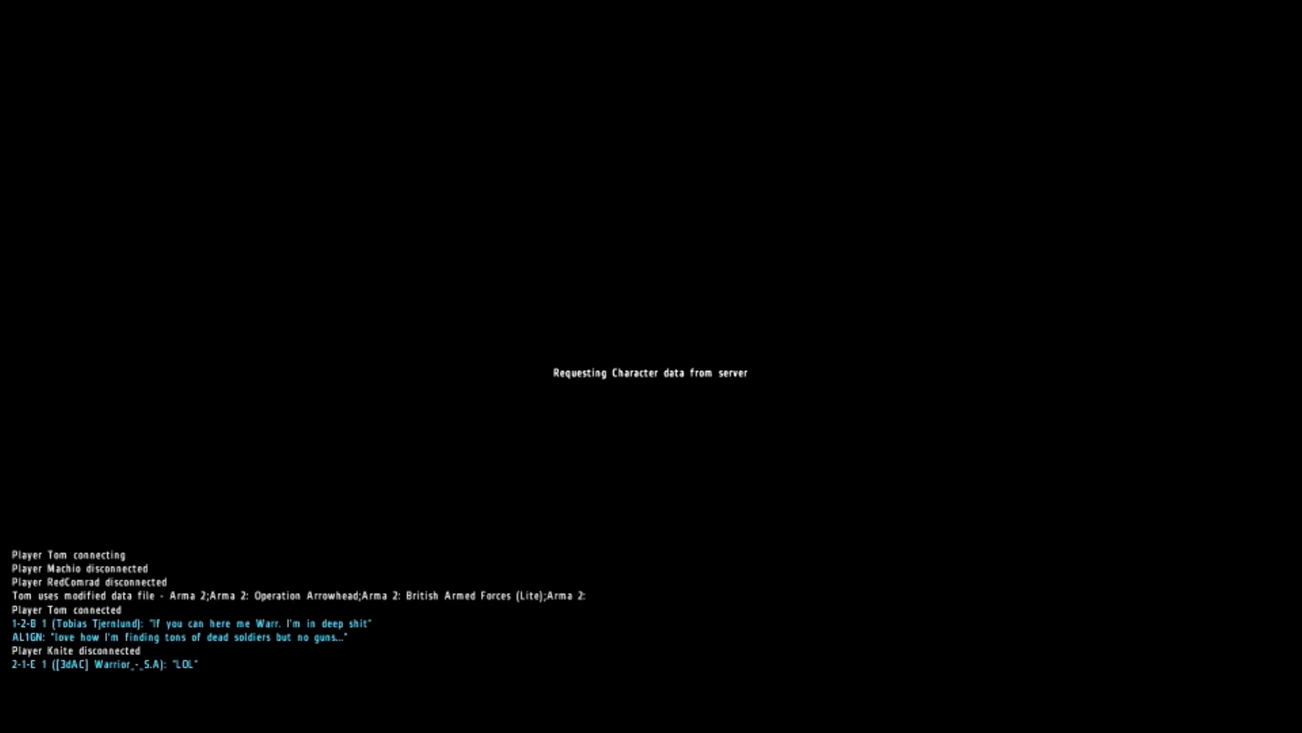
Send 'haha' on the Side chat channel.
{"action": "key", "text": "slash"}
{"action": "type", "text": "haha"}
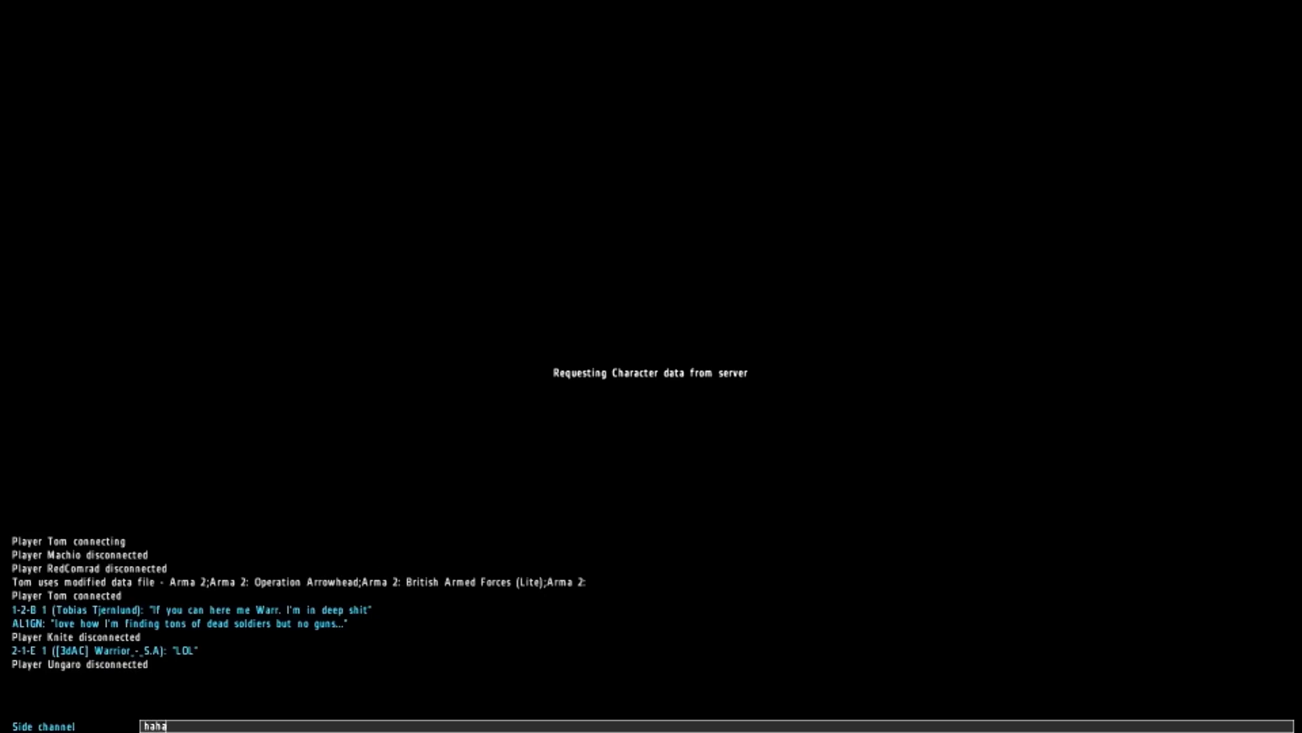
{"action": "key", "text": "Return"}
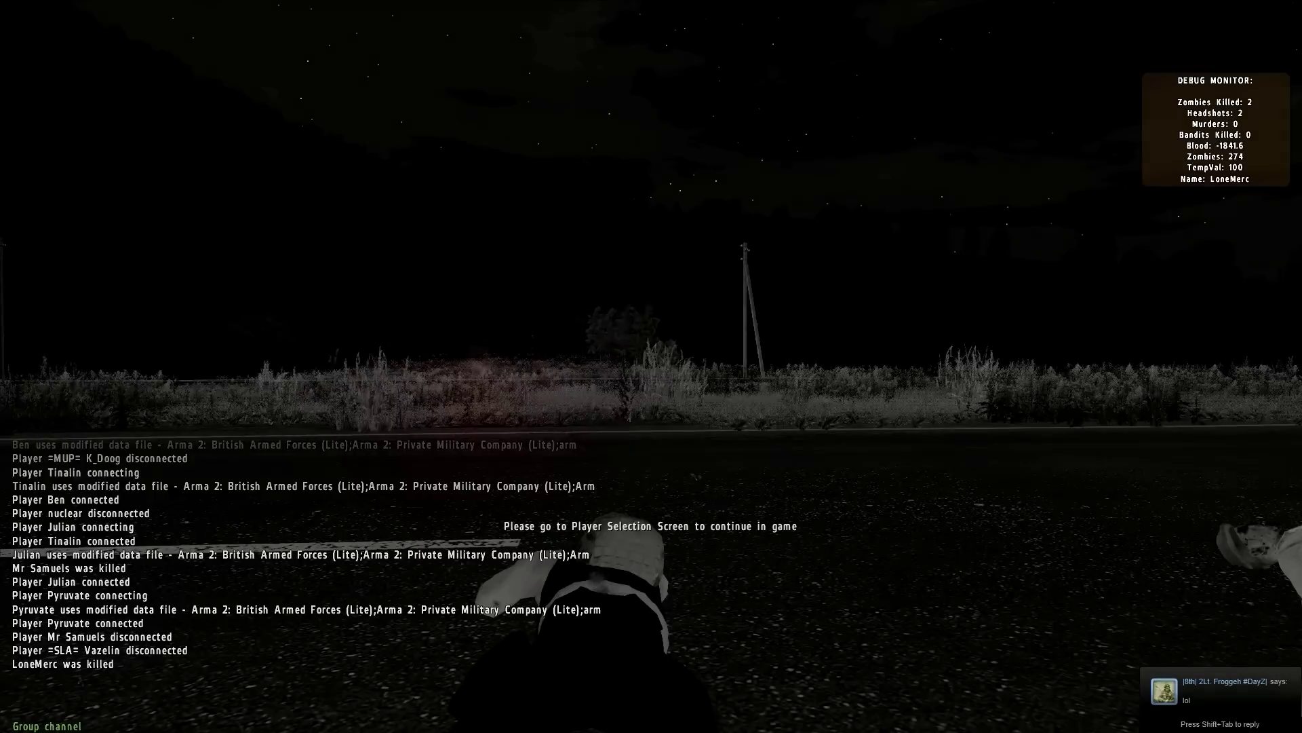
Send a short message on Group chat from the You Are Dead screen.
{"action": "key", "text": "slash"}
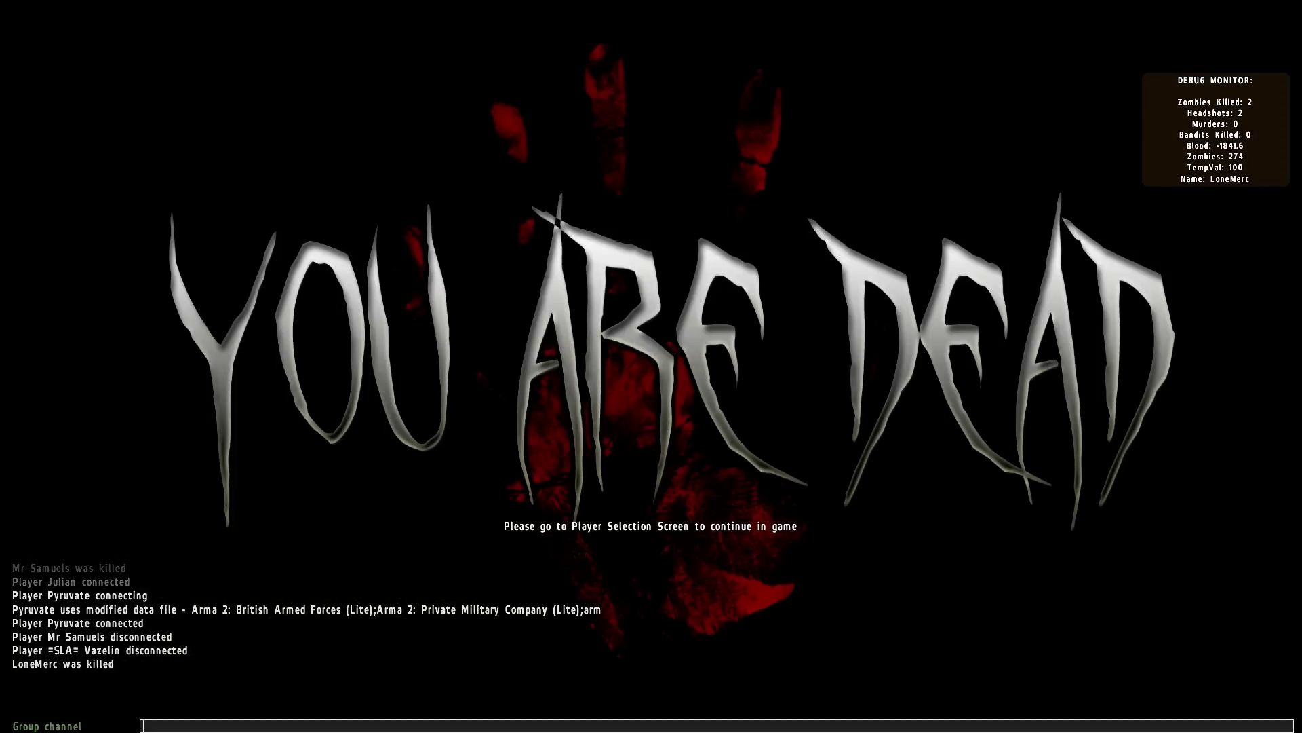
{"action": "type", "text": "unnt"}
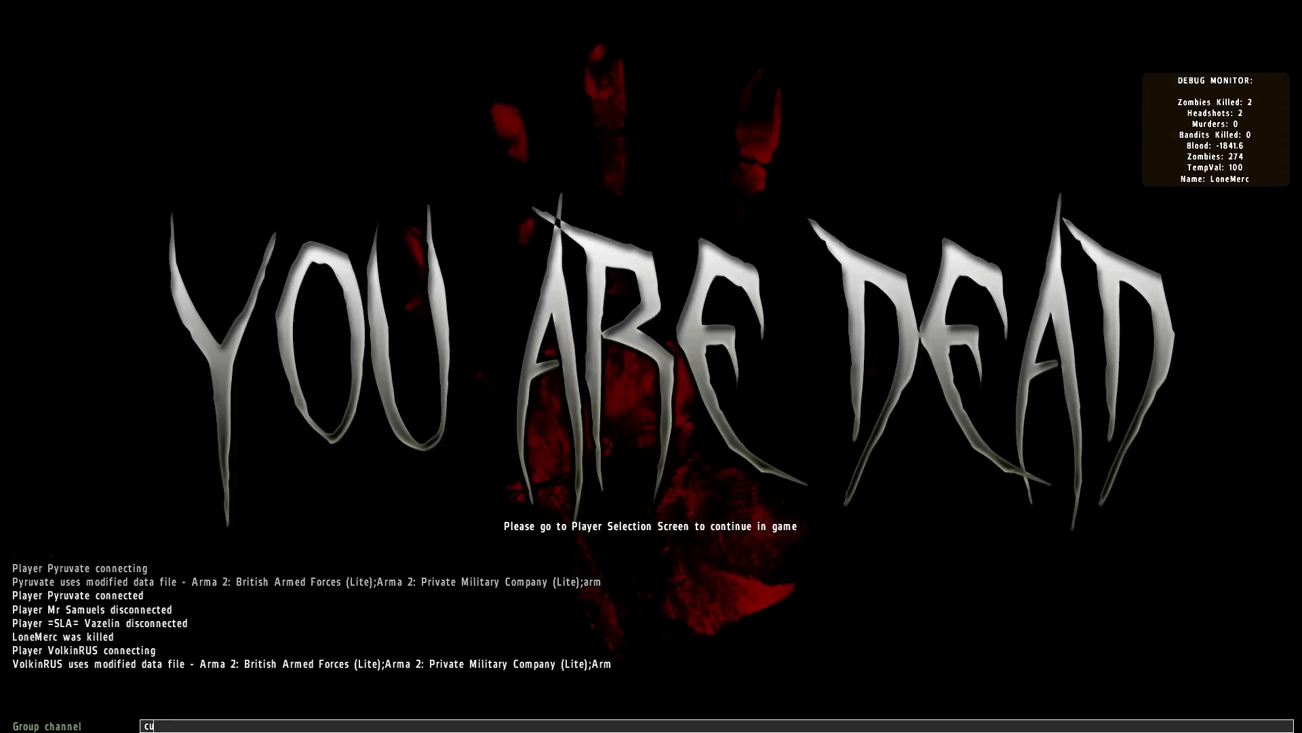
{"action": "key", "text": "Return"}
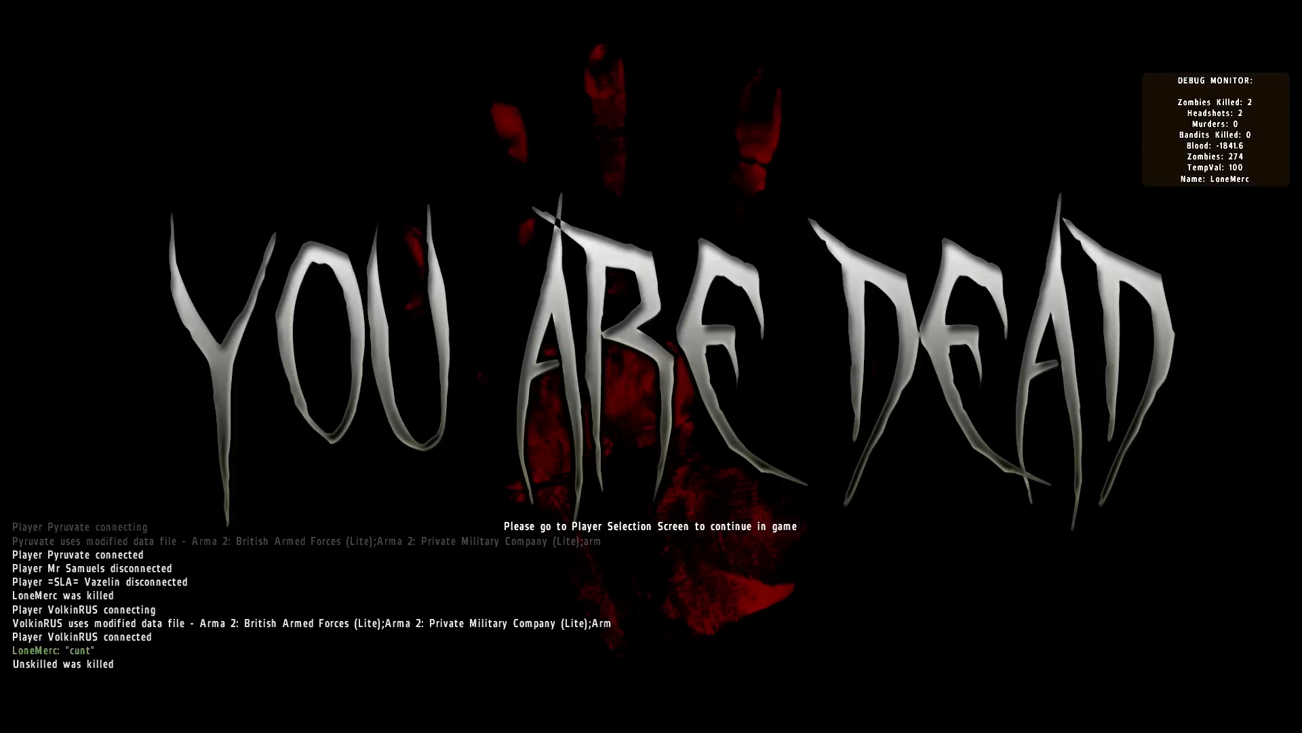